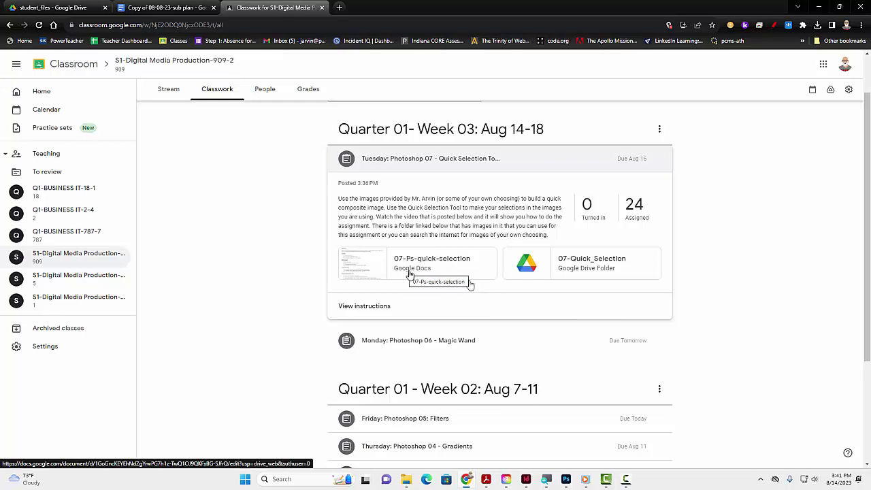
Step: Open the assignment's 07-Quick_Selection Drive folder and download apples.jpg and daisy.jpg
{"action": "left_click", "coordinate": [589, 272]}
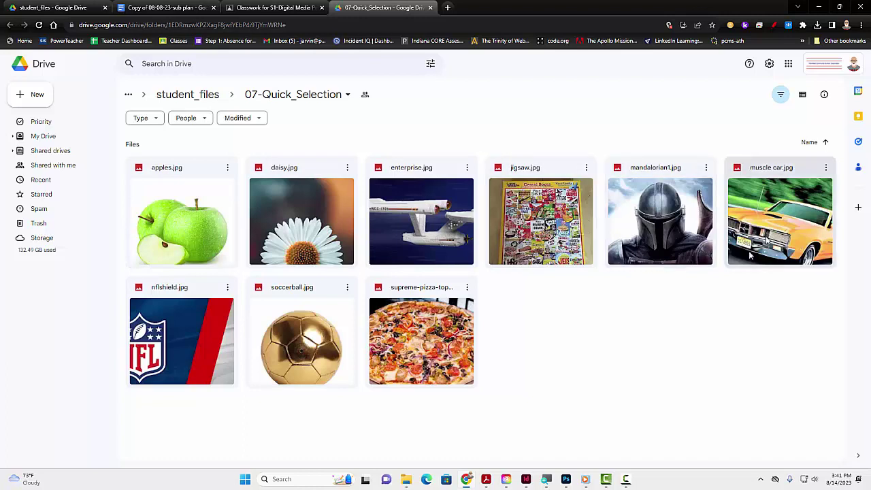
{"action": "right_click", "coordinate": [187, 218]}
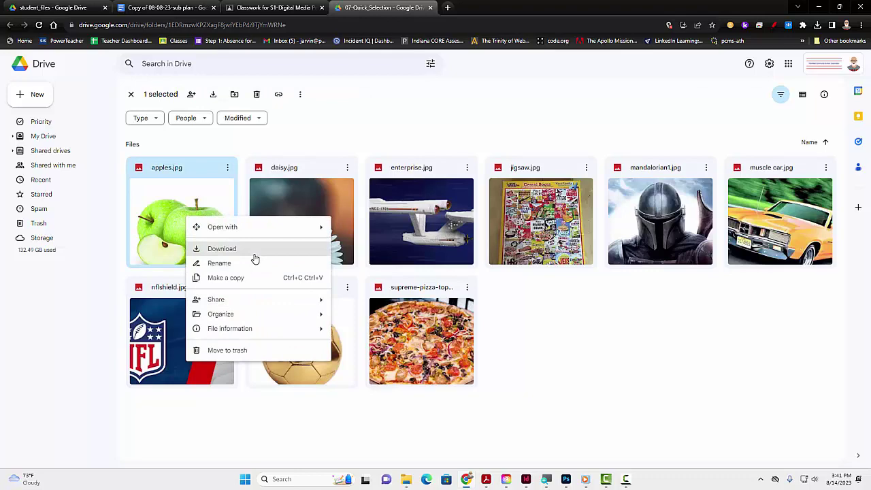
{"action": "left_click", "coordinate": [255, 257]}
{"action": "right_click", "coordinate": [274, 235]}
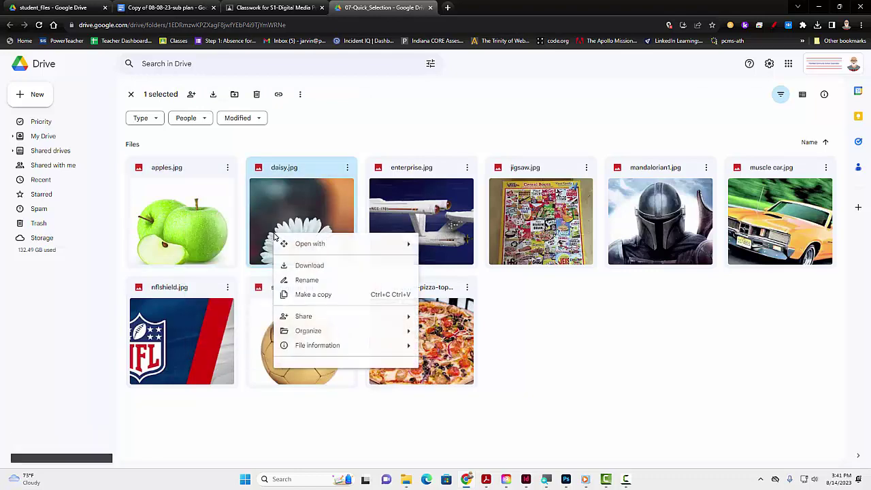
{"action": "left_click", "coordinate": [308, 272]}
{"action": "right_click", "coordinate": [311, 235]}
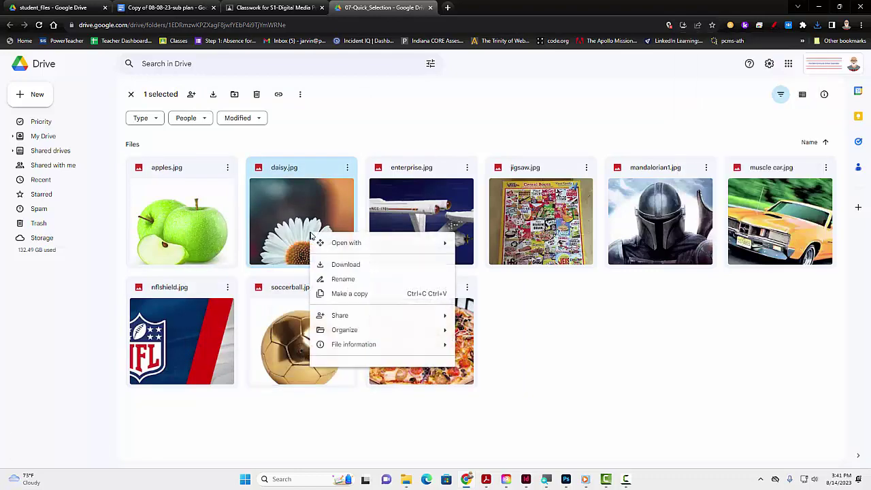
{"action": "left_click", "coordinate": [343, 265]}
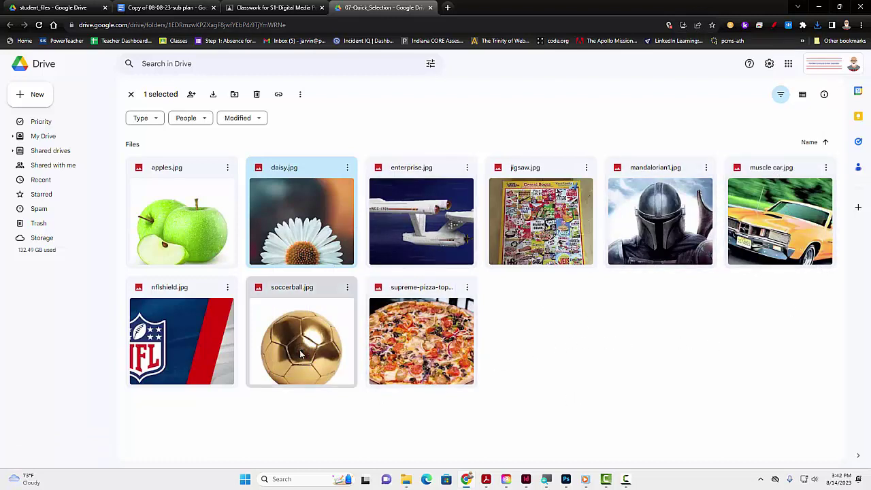
Step: Download soccerball.jpg and nflshield.jpg from the Drive folder
{"action": "right_click", "coordinate": [324, 370]}
{"action": "left_click", "coordinate": [384, 236]}
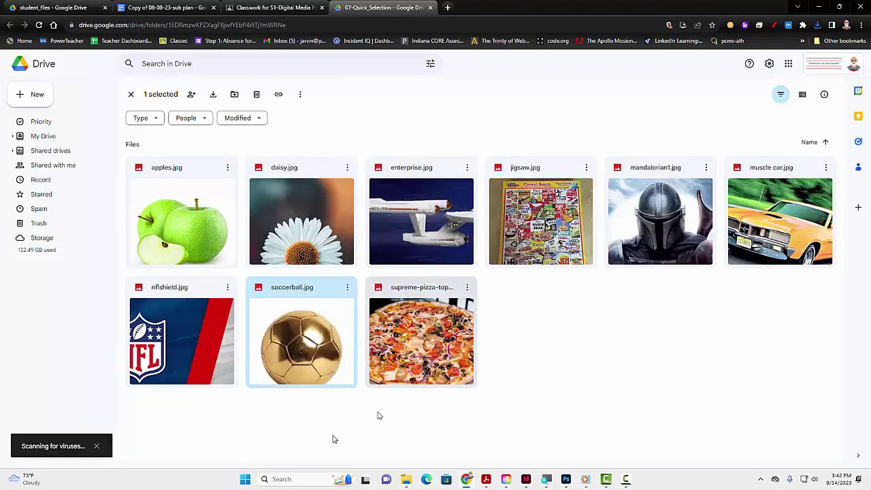
{"action": "right_click", "coordinate": [205, 353]}
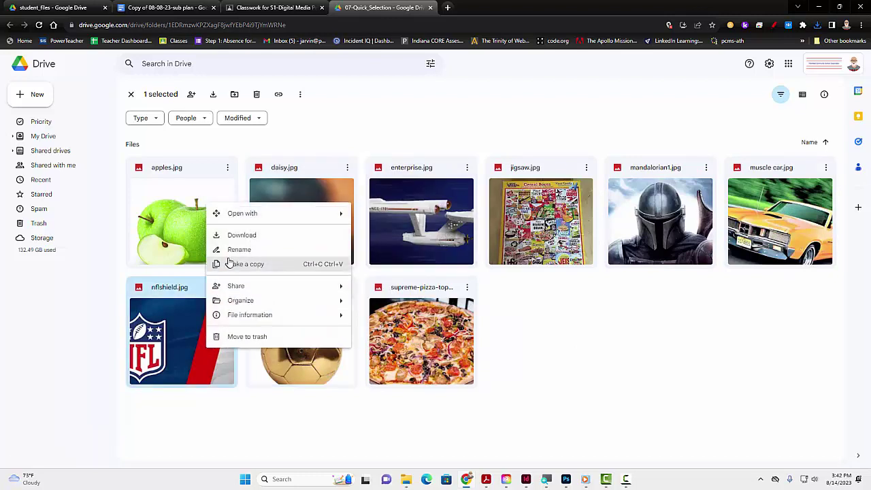
{"action": "left_click", "coordinate": [241, 234]}
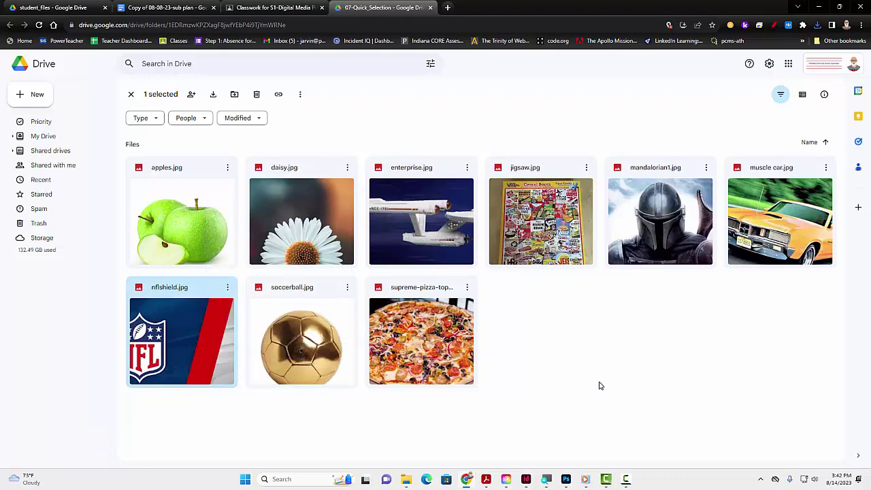
Step: Close the drawings guide in Acrobat Reader and open the 07-Ps-quick-selection PDF from the Downloads folder
{"action": "left_click", "coordinate": [487, 481]}
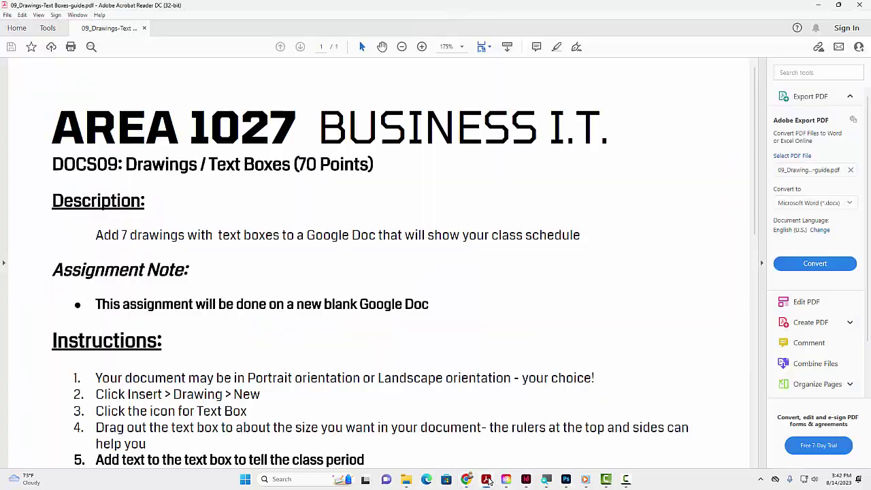
{"action": "left_click", "coordinate": [144, 28]}
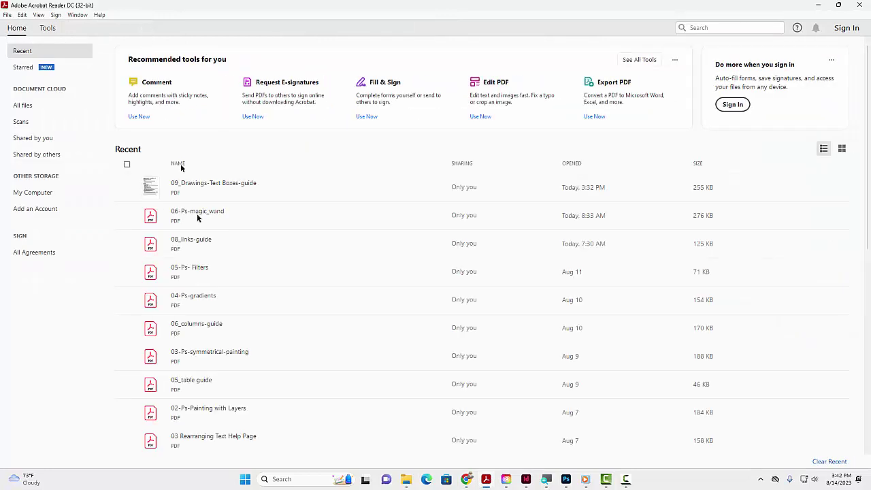
{"action": "left_click", "coordinate": [406, 479]}
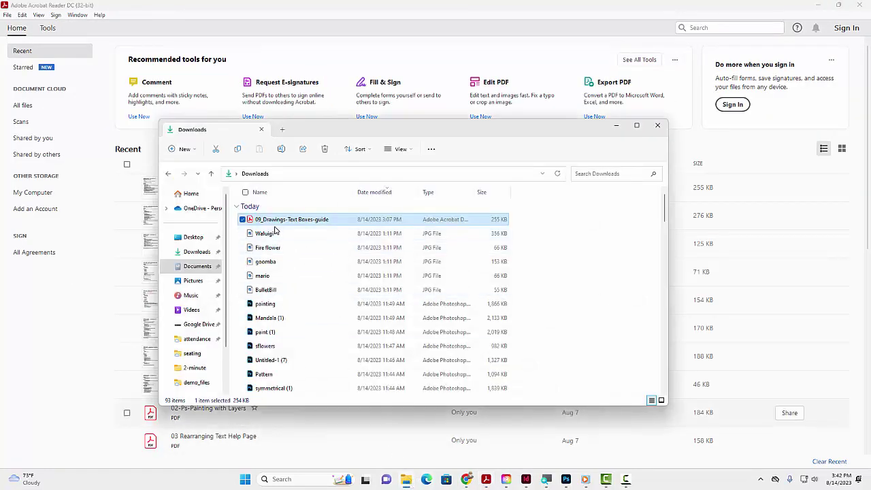
{"action": "left_click", "coordinate": [207, 254]}
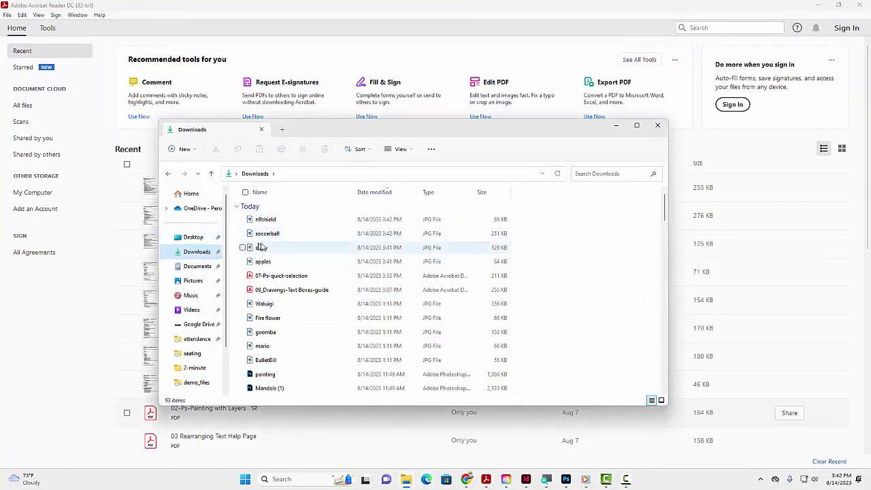
{"action": "double_click", "coordinate": [292, 276]}
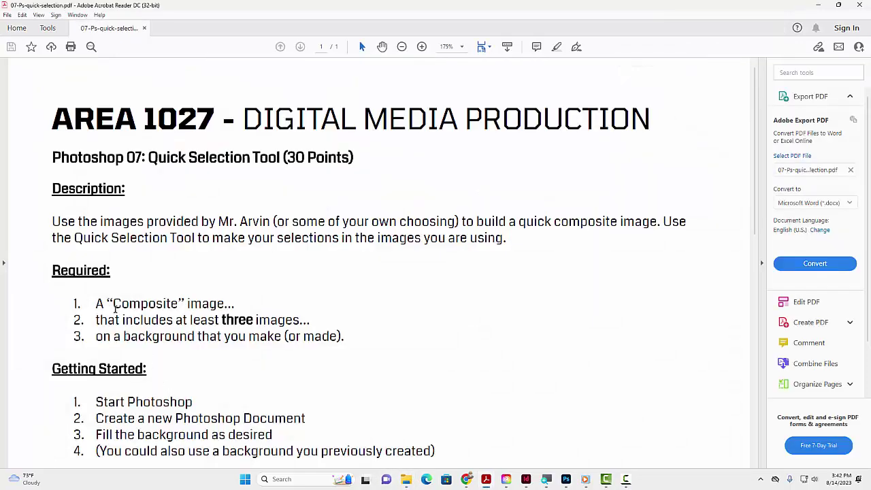
Step: Review the assignment's Required section on the composite image, the number of images and the background
{"action": "left_click_drag", "start_coordinate": [100, 304], "coordinate": [270, 320]}
{"action": "left_click_drag", "start_coordinate": [124, 336], "coordinate": [279, 336]}
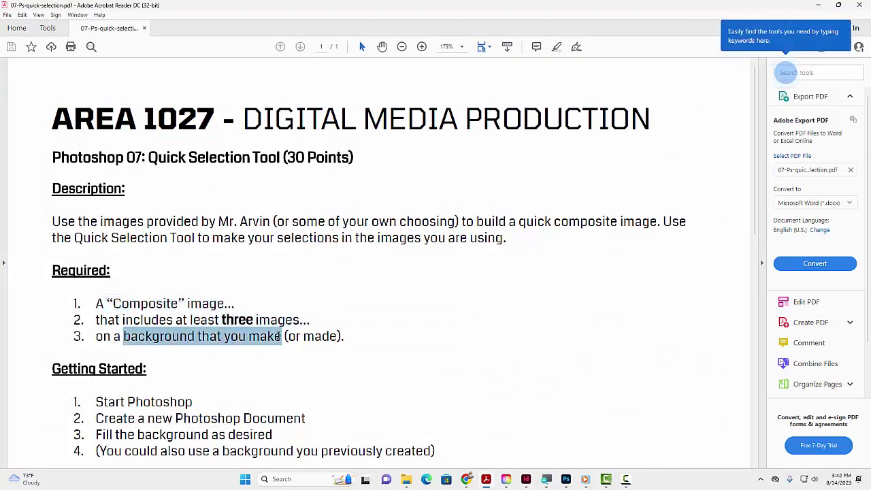
{"action": "scroll", "coordinate": [222, 402], "scroll_direction": "down", "scroll_amount": 1}
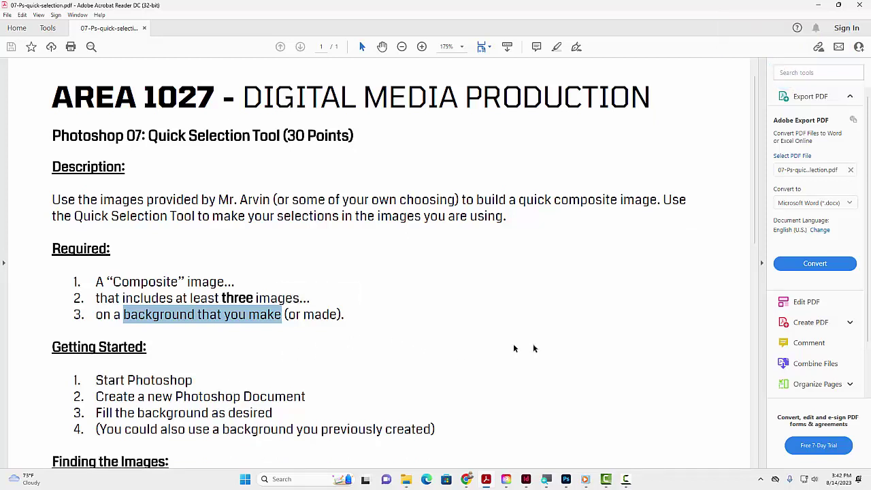
{"action": "left_click_drag", "start_coordinate": [191, 297], "coordinate": [300, 298]}
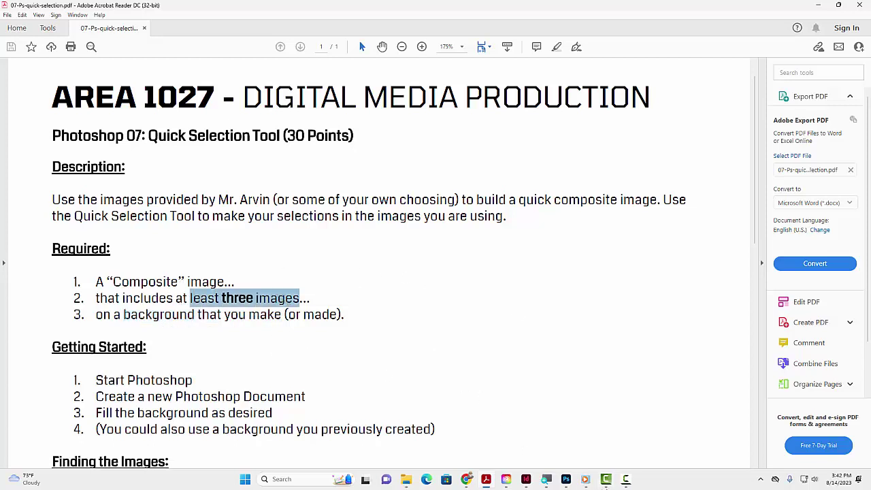
Step: Switch to Photoshop, close the finished example and create a new 1920 x 1080 px document at 72 ppi with a white background
{"action": "left_click", "coordinate": [567, 480]}
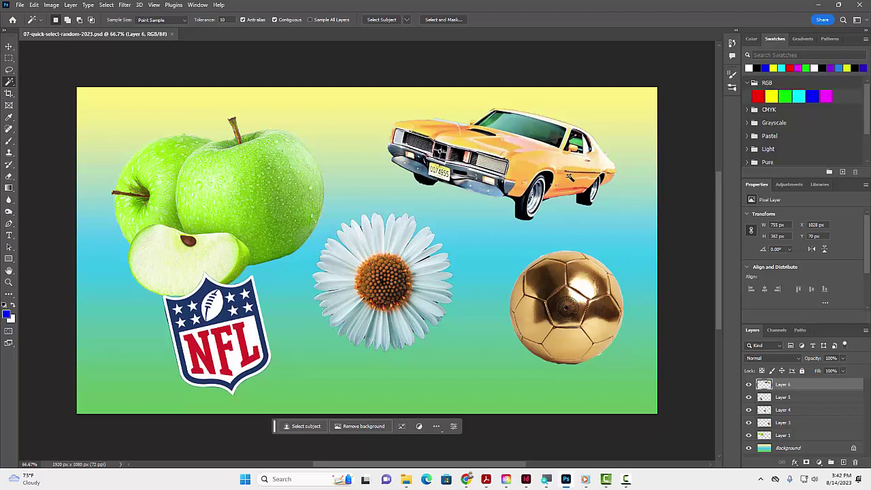
{"action": "left_click", "coordinate": [172, 34]}
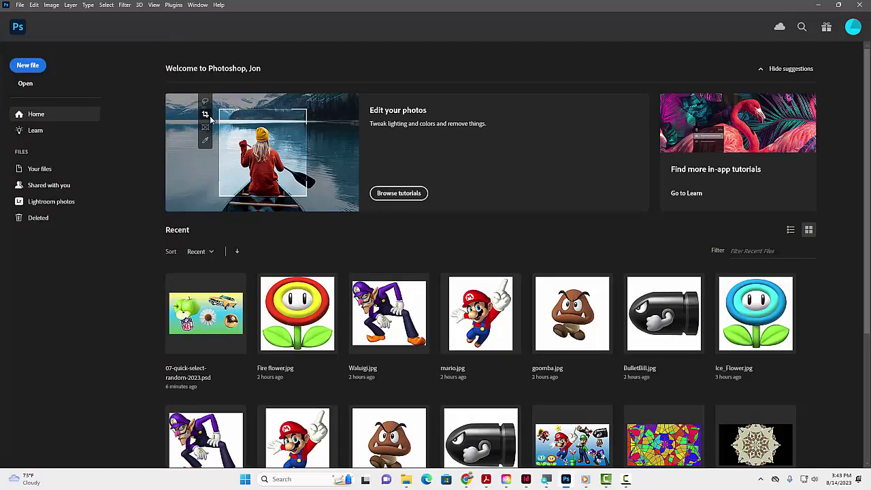
{"action": "left_click", "coordinate": [22, 65]}
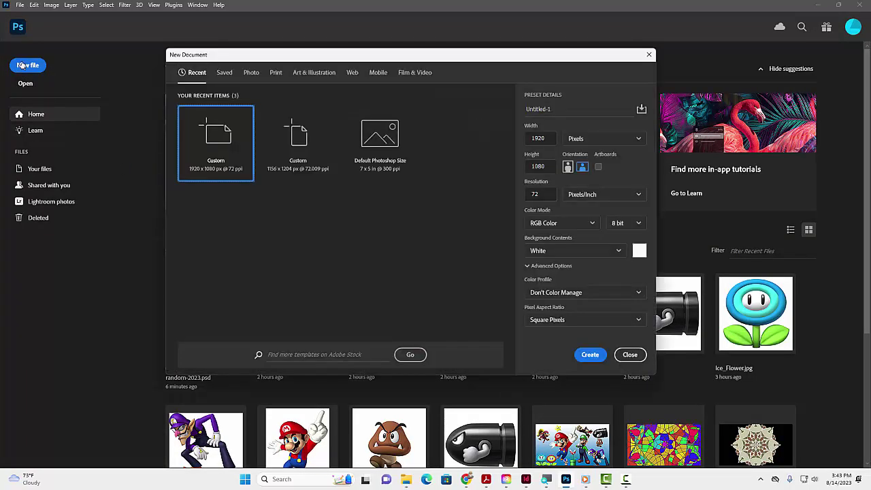
{"action": "key", "text": "Escape"}
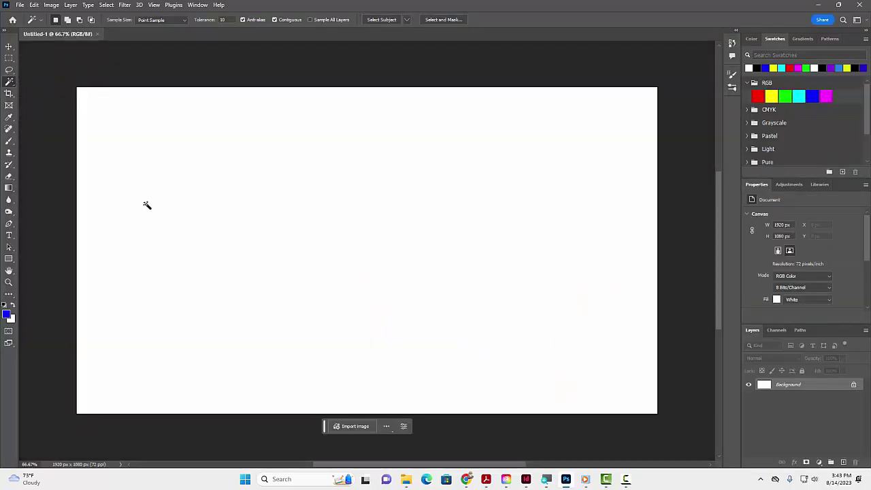
Step: Fill the background with a linear gradient from the Greens presets, drawn vertically from the canvas's bottom edge to its top edge
{"action": "left_click", "coordinate": [9, 188]}
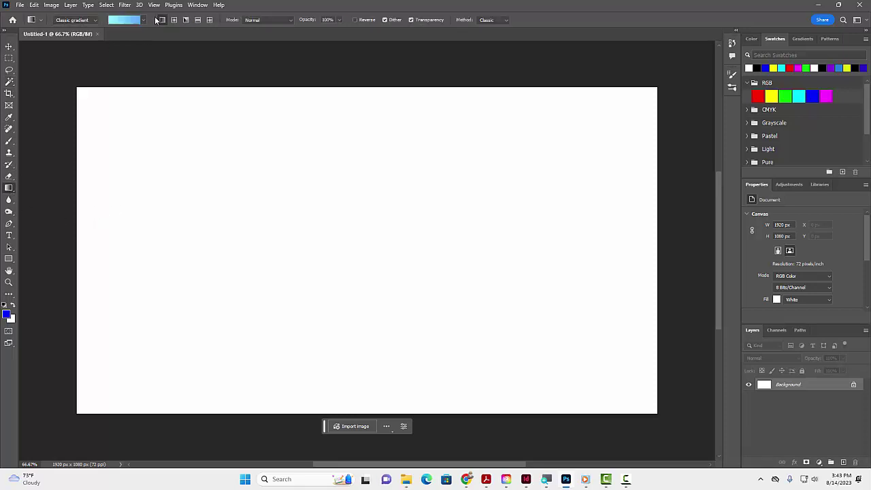
{"action": "left_click", "coordinate": [143, 21]}
{"action": "scroll", "coordinate": [130, 41], "scroll_direction": "up", "scroll_amount": 4}
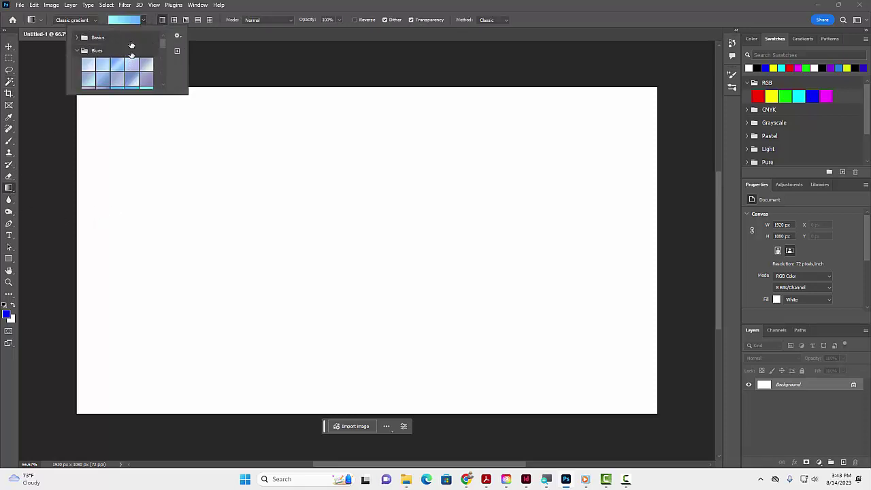
{"action": "scroll", "coordinate": [111, 69], "scroll_direction": "down", "scroll_amount": 8}
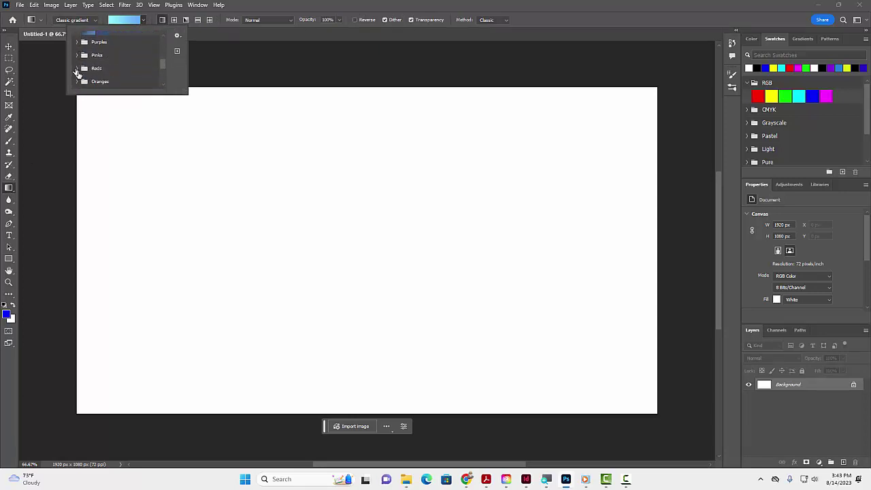
{"action": "scroll", "coordinate": [105, 77], "scroll_direction": "down", "scroll_amount": 2}
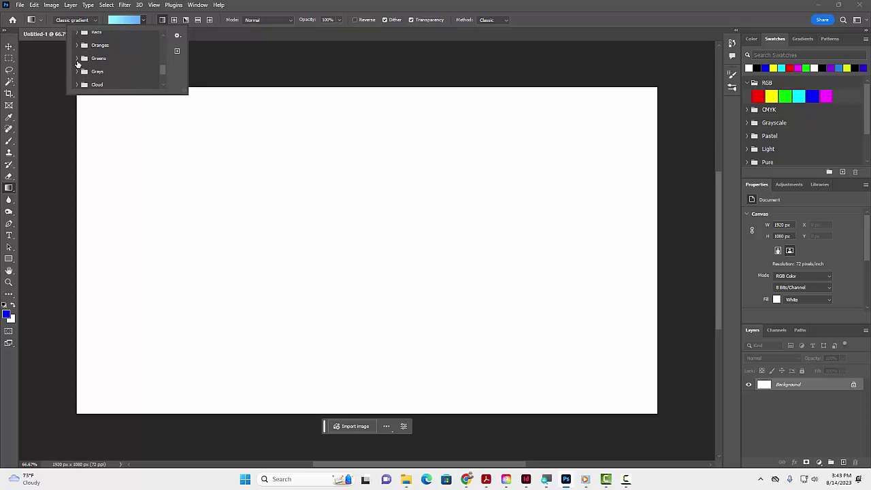
{"action": "left_click", "coordinate": [77, 58]}
{"action": "left_click", "coordinate": [131, 72]}
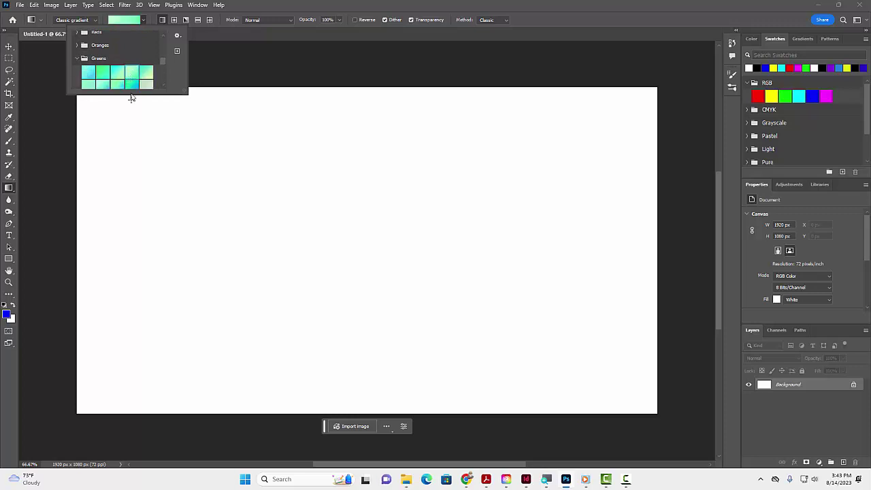
{"action": "left_click_drag", "start_coordinate": [385, 406], "coordinate": [379, 93]}
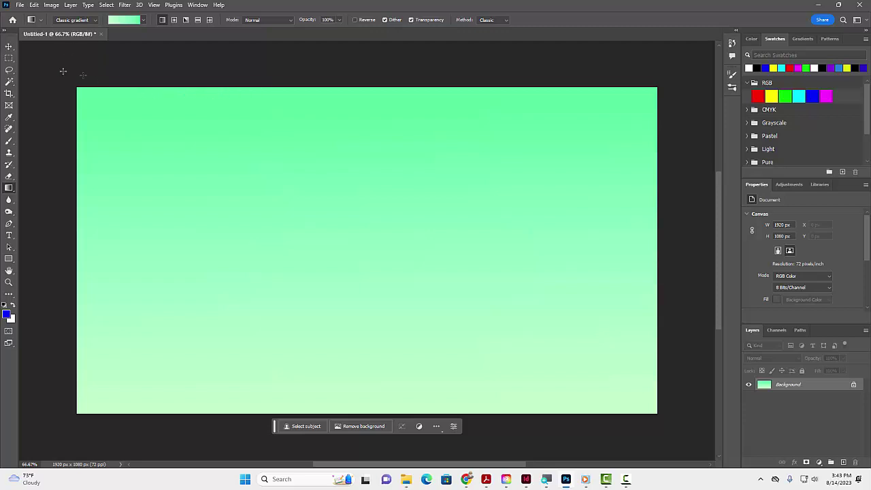
Step: Open apples.jpg from the Downloads folder
{"action": "left_click", "coordinate": [22, 6]}
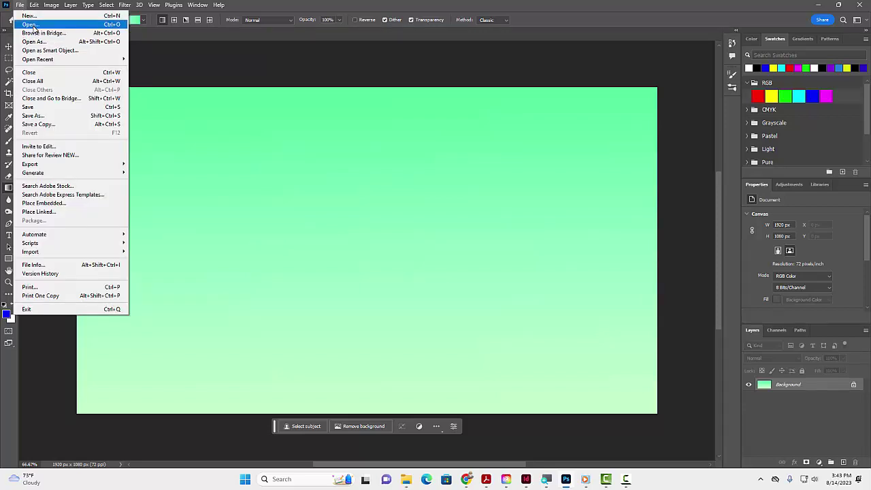
{"action": "left_click", "coordinate": [30, 25]}
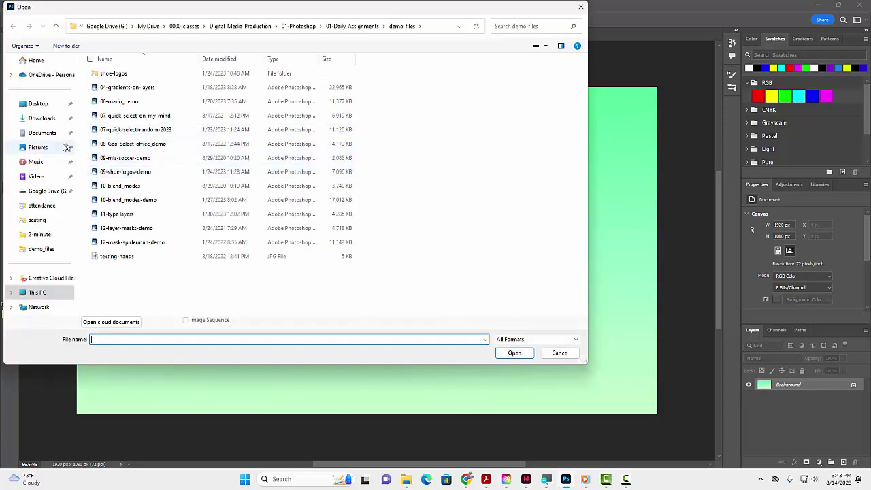
{"action": "left_click", "coordinate": [40, 118]}
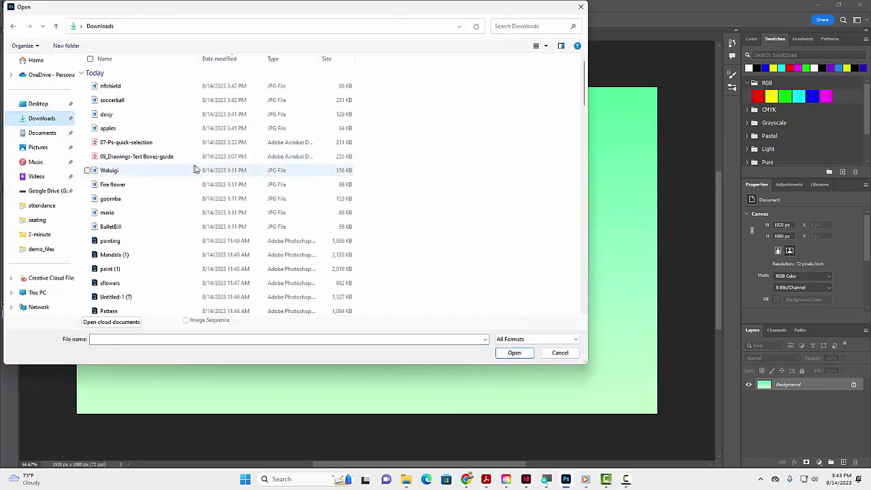
{"action": "double_click", "coordinate": [117, 130]}
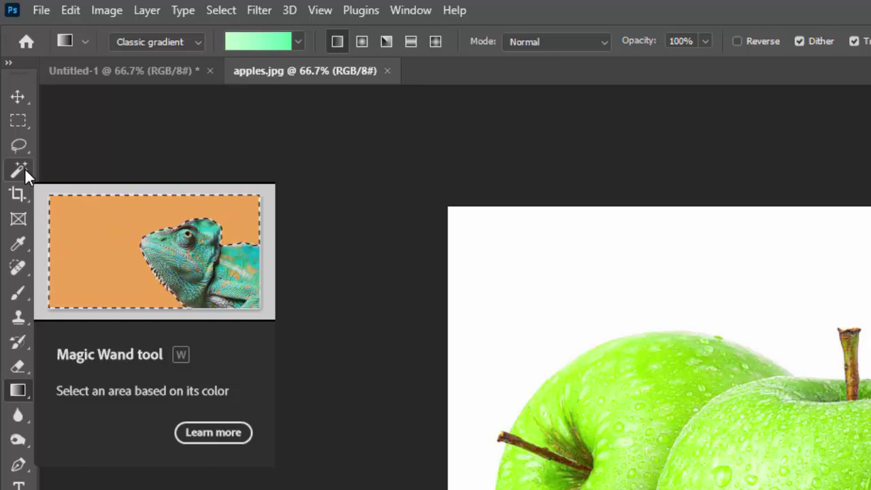
Step: Select both apples and the apple slice, including the upright stem, with the Quick Selection Tool
{"action": "left_click", "coordinate": [24, 170]}
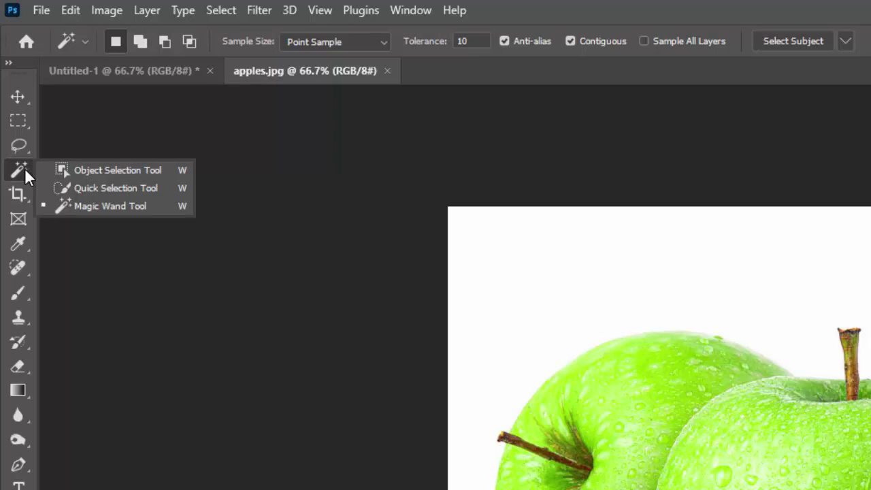
{"action": "left_click", "coordinate": [103, 194]}
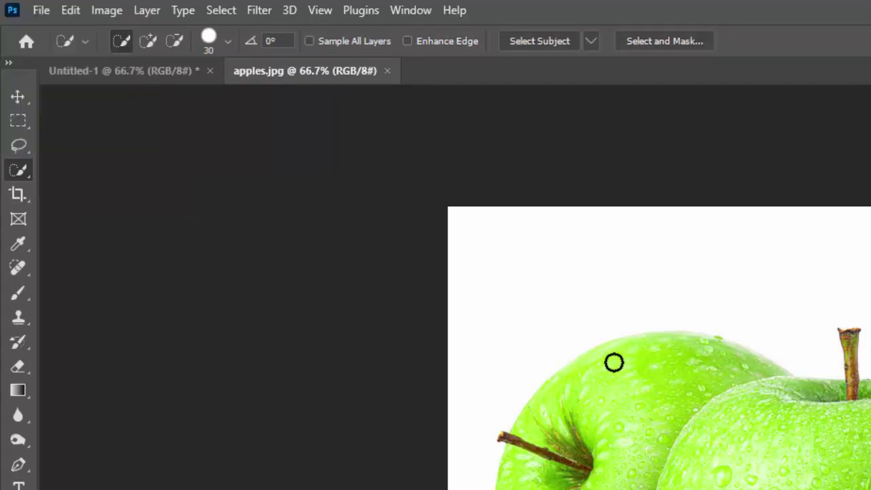
{"action": "left_click", "coordinate": [611, 360]}
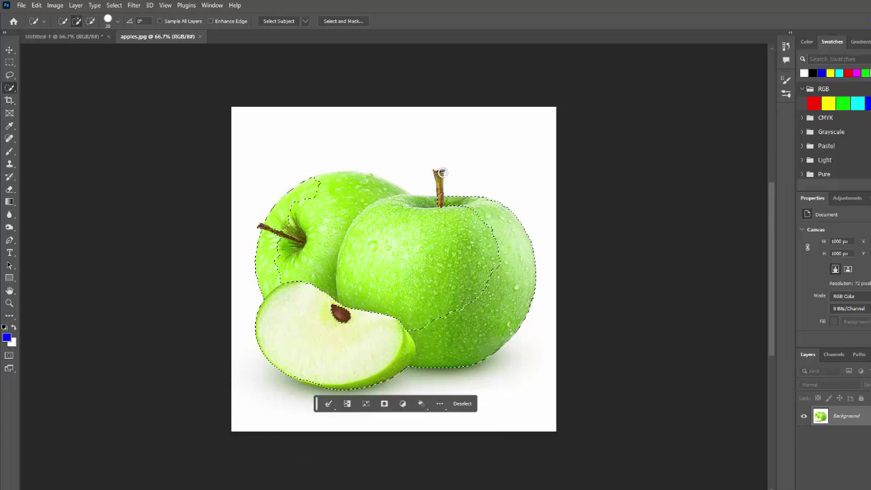
{"action": "left_click_drag", "start_coordinate": [440, 175], "coordinate": [442, 202]}
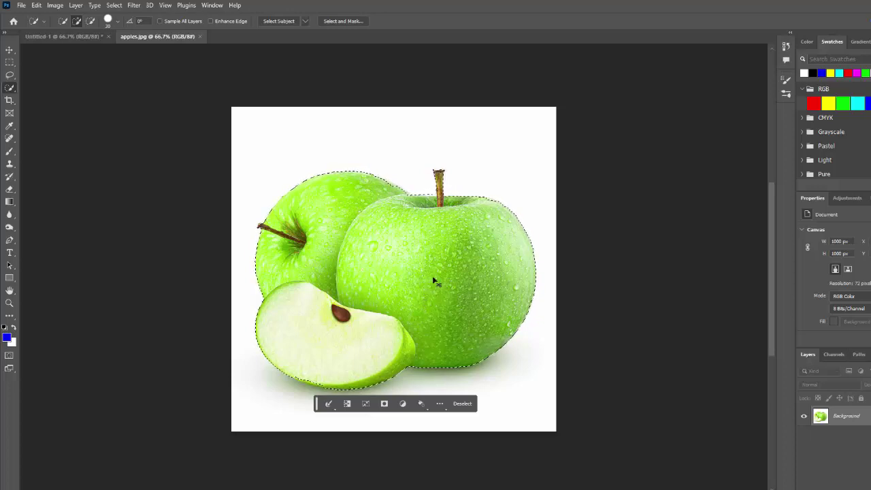
Step: Copy the selected apples into the gradient document, scale them to about 621 x 454 px and place them in the canvas's lower-left area
{"action": "left_click", "coordinate": [94, 36]}
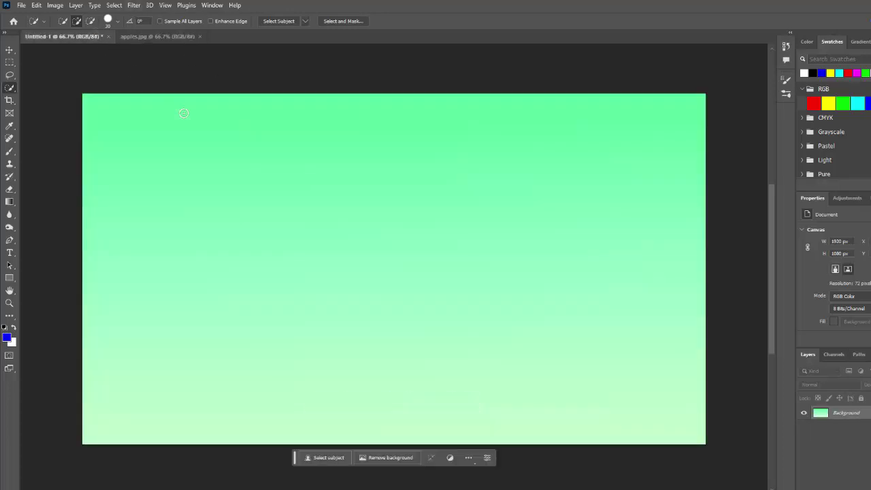
{"action": "key", "text": "ctrl+v"}
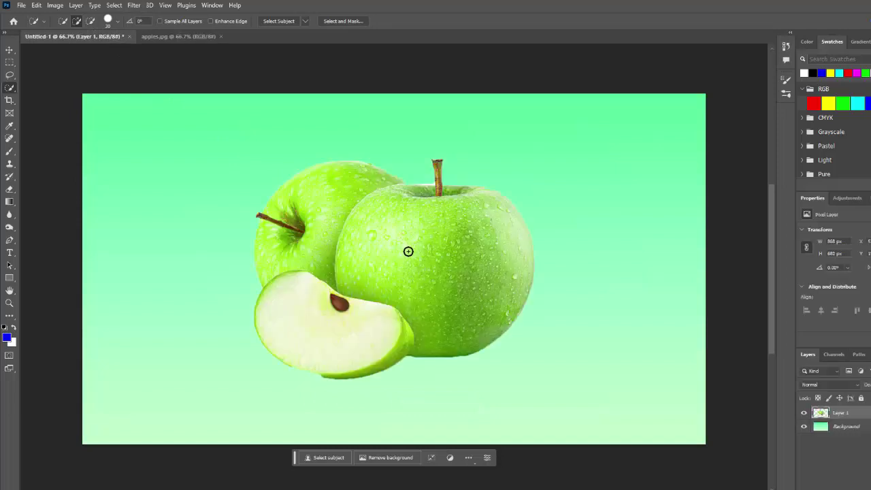
{"action": "key", "text": "ctrl+t"}
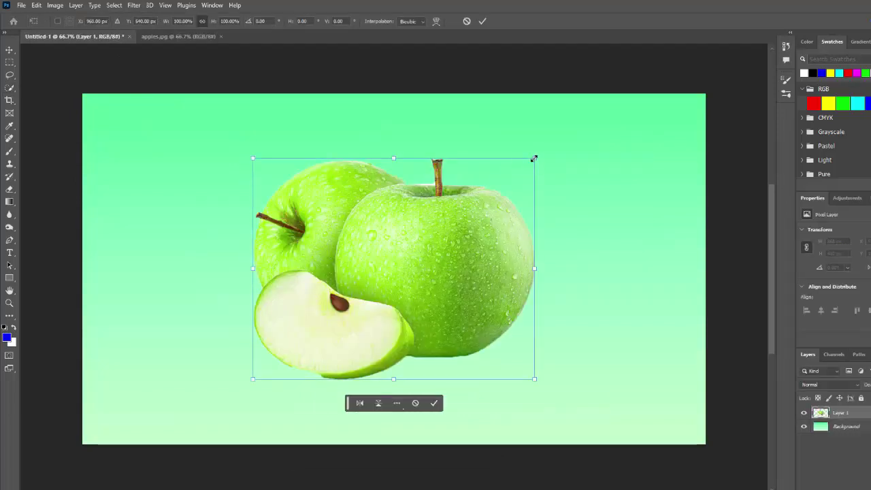
{"action": "left_click_drag", "start_coordinate": [534, 159], "coordinate": [453, 232]}
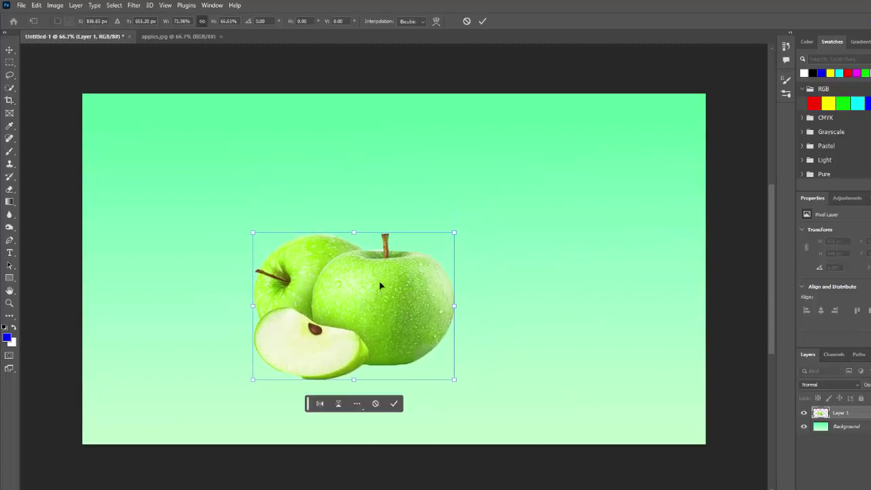
{"action": "left_click_drag", "start_coordinate": [380, 286], "coordinate": [271, 315]}
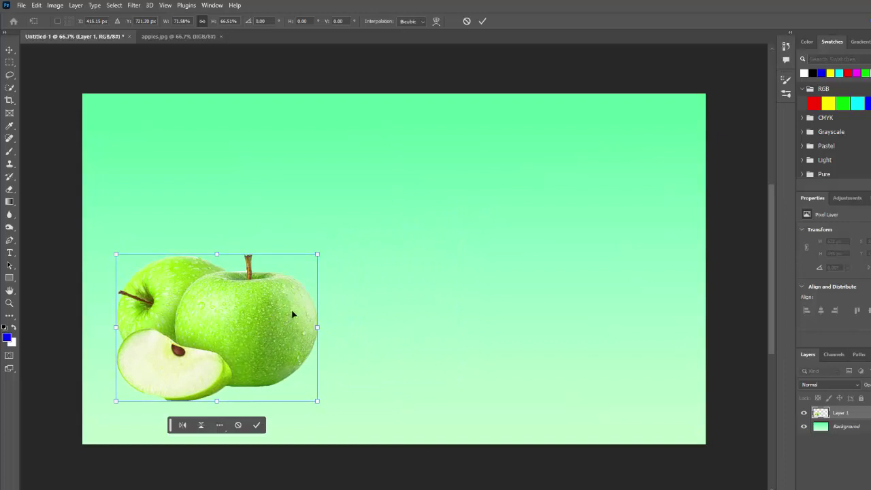
{"action": "key", "text": "Return"}
{"action": "key", "text": "w"}
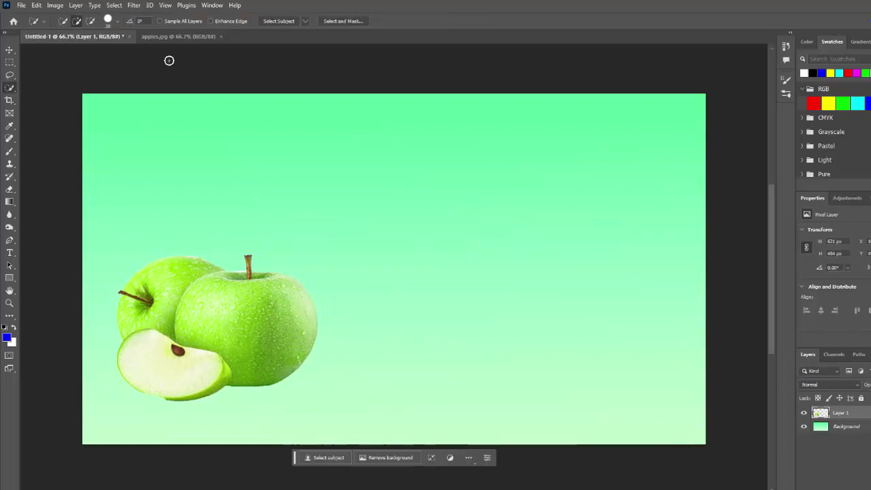
Step: Open soccerball.jpg from the Downloads folder
{"action": "left_click", "coordinate": [21, 5]}
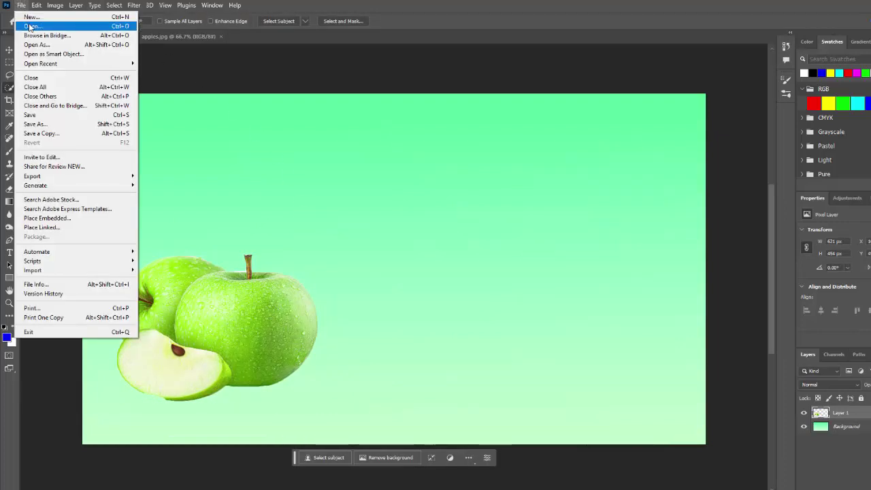
{"action": "left_click", "coordinate": [30, 27]}
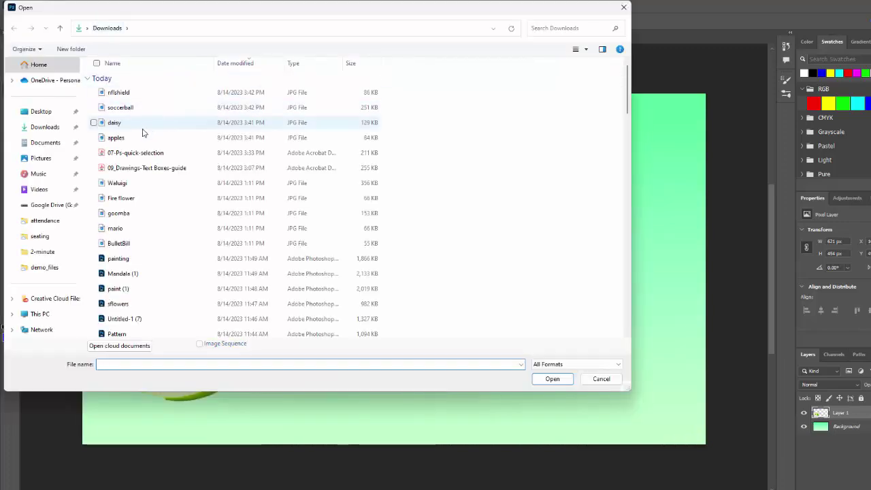
{"action": "left_click", "coordinate": [129, 111]}
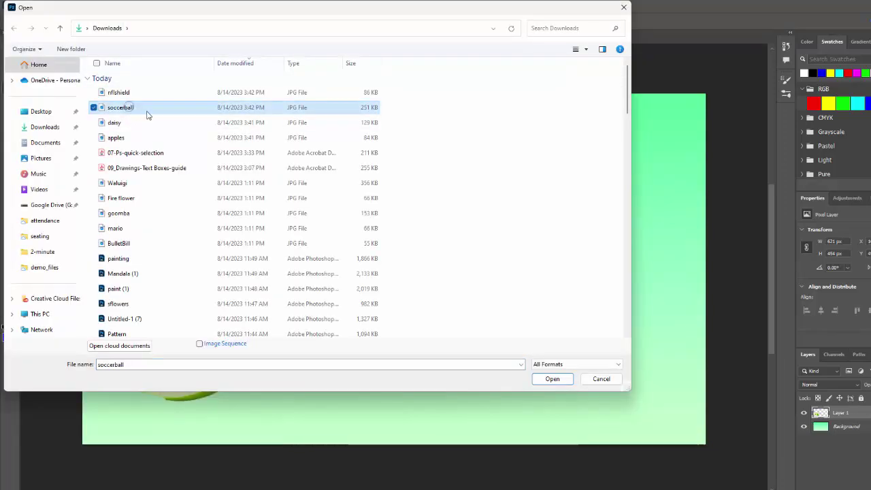
{"action": "left_click", "coordinate": [552, 379]}
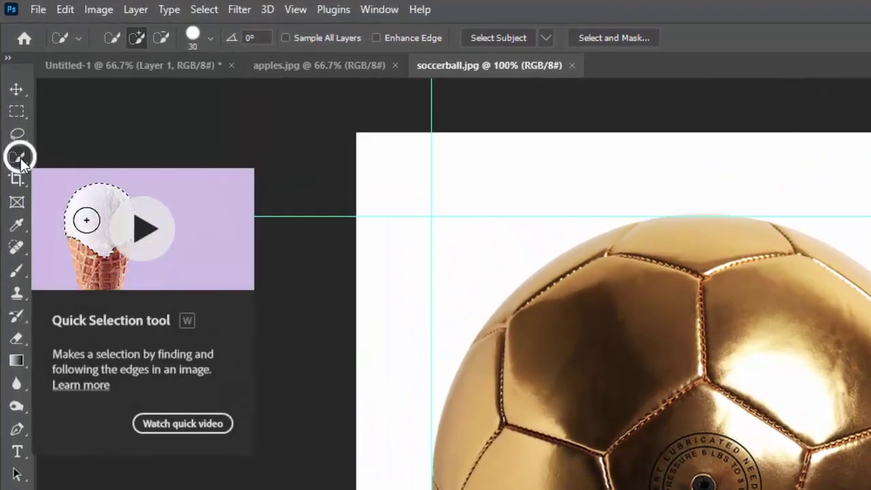
Step: Select the whole golden soccer ball, without its shadow, using the Quick Selection Tool
{"action": "right_click", "coordinate": [19, 151]}
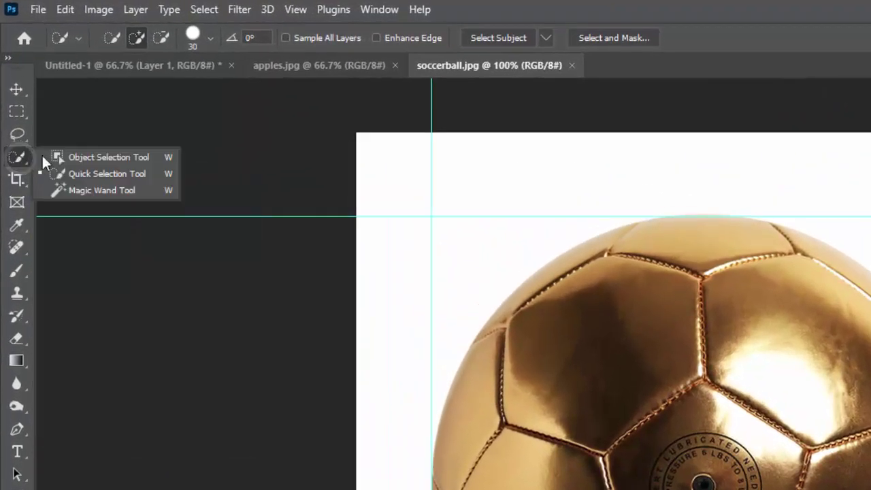
{"action": "left_click", "coordinate": [83, 173]}
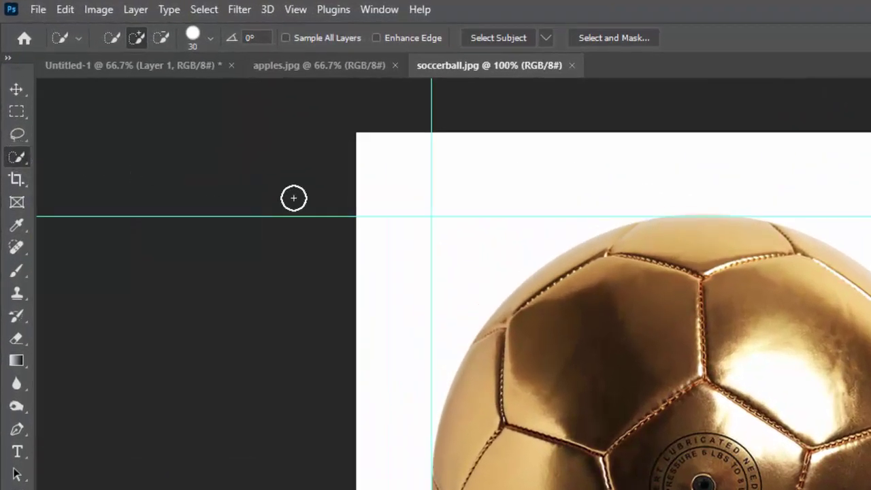
{"action": "left_click", "coordinate": [561, 276]}
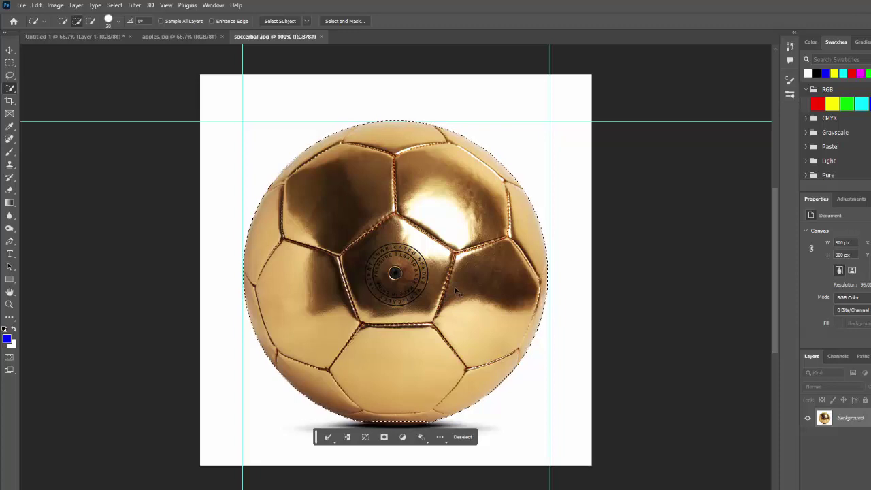
Step: Copy the selected ball into the gradient document, enlarge it to about 680 x 676 px and place it just right of the apples
{"action": "left_click_drag", "start_coordinate": [113, 37], "coordinate": [444, 223]}
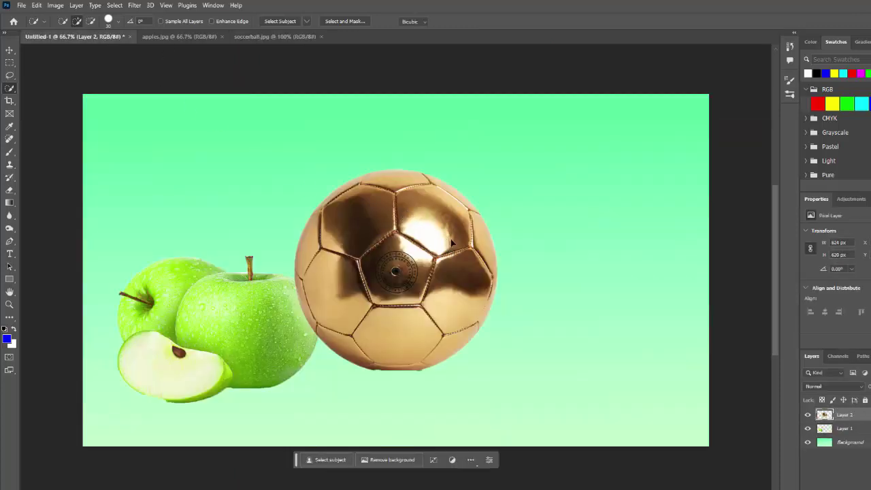
{"action": "key", "text": "ctrl+t"}
{"action": "left_click_drag", "start_coordinate": [498, 171], "coordinate": [512, 155]}
{"action": "mouse_move", "coordinate": [444, 219]}
{"action": "left_mouse_down"}
{"action": "mouse_move", "coordinate": [482, 218]}
{"action": "mouse_move", "coordinate": [456, 223]}
{"action": "left_mouse_up"}
{"action": "key", "text": "Return"}
{"action": "key", "text": "w"}
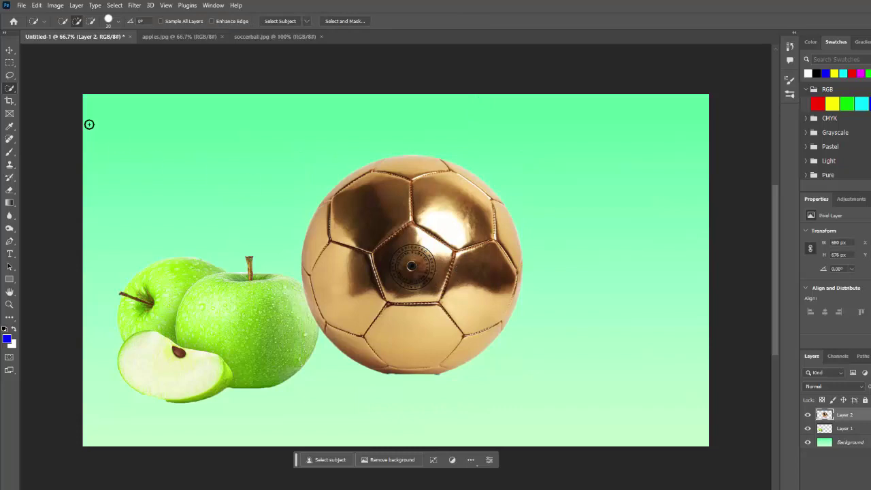
Step: Open daisy.jpg from the Downloads folder
{"action": "left_click", "coordinate": [22, 6]}
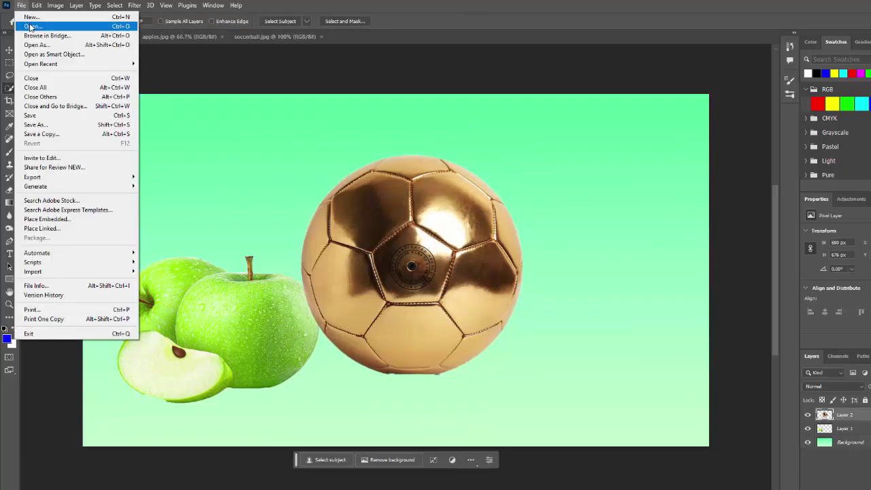
{"action": "left_click", "coordinate": [34, 27]}
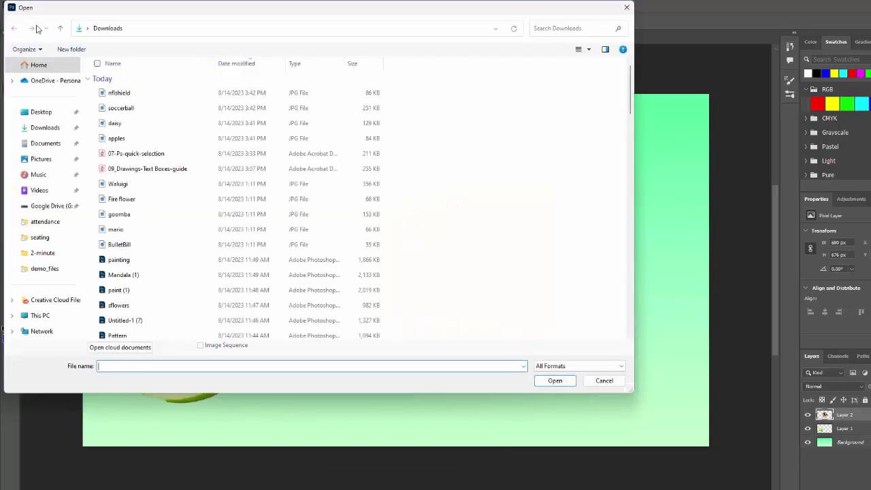
{"action": "left_click", "coordinate": [128, 127]}
{"action": "left_click", "coordinate": [554, 380]}
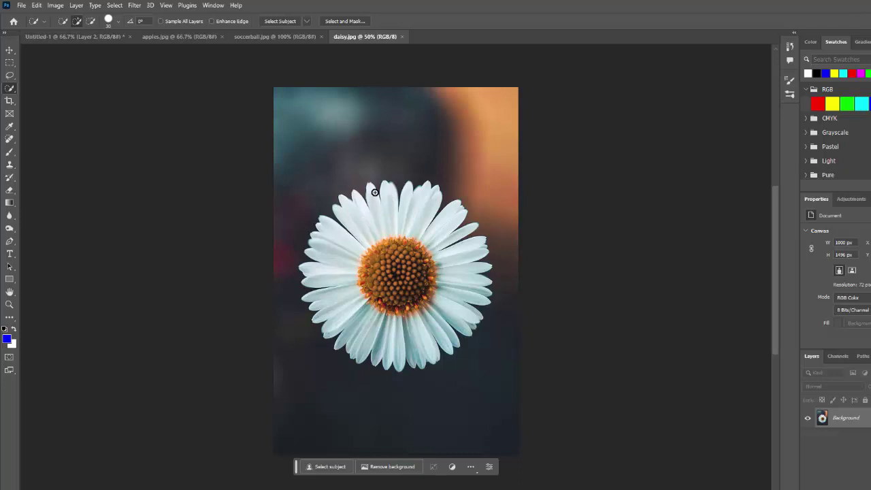
Step: Select all the petals and the centre of the daisy with the Quick Selection Tool
{"action": "left_click", "coordinate": [372, 193]}
{"action": "mouse_move", "coordinate": [371, 193]}
{"action": "left_mouse_down"}
{"action": "mouse_move", "coordinate": [361, 188]}
{"action": "mouse_move", "coordinate": [372, 193]}
{"action": "left_mouse_up"}
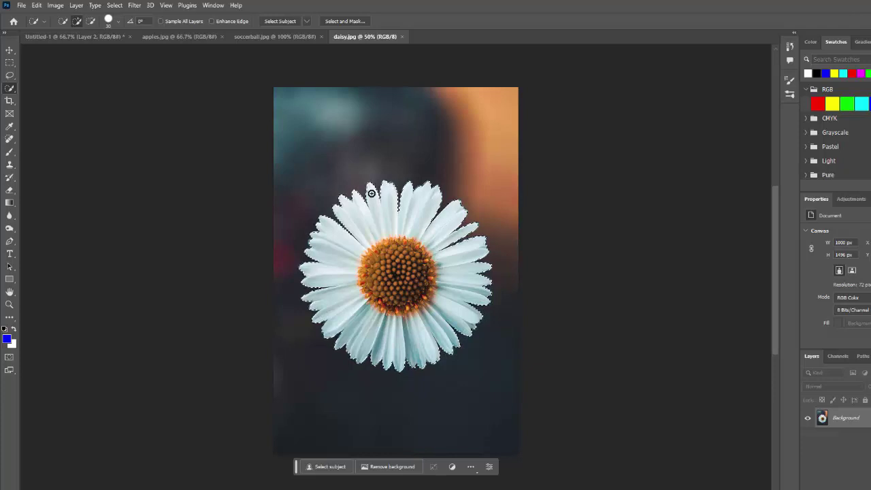
{"action": "left_click_drag", "start_coordinate": [372, 193], "coordinate": [368, 217]}
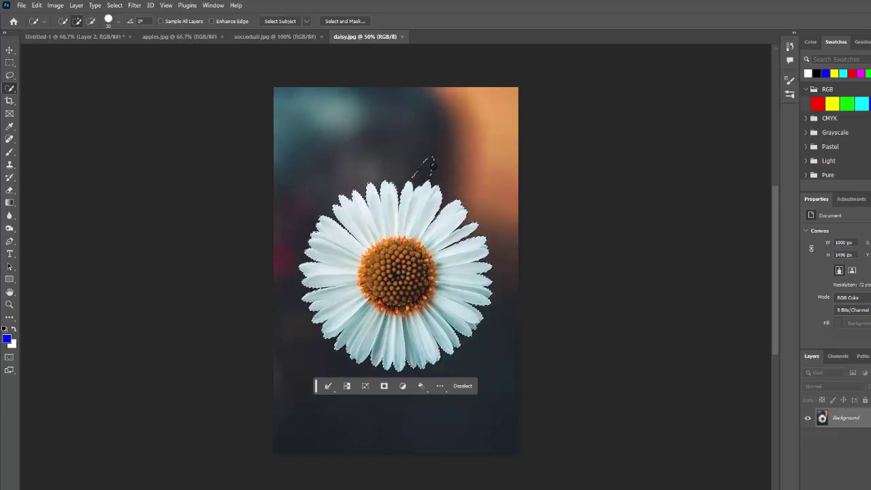
Step: Subtract the stray background areas above the upper petals from the daisy selection
{"action": "left_click_drag", "start_coordinate": [427, 170], "coordinate": [458, 190]}
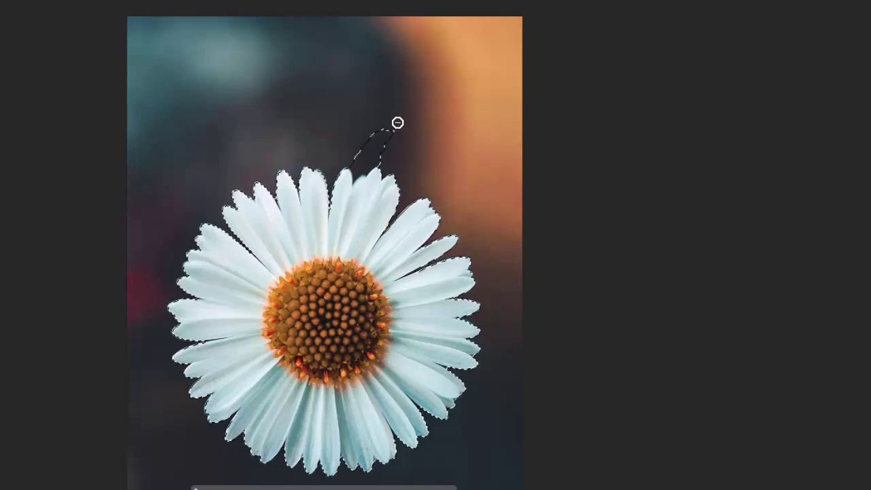
{"action": "left_click_drag", "start_coordinate": [375, 145], "coordinate": [391, 117]}
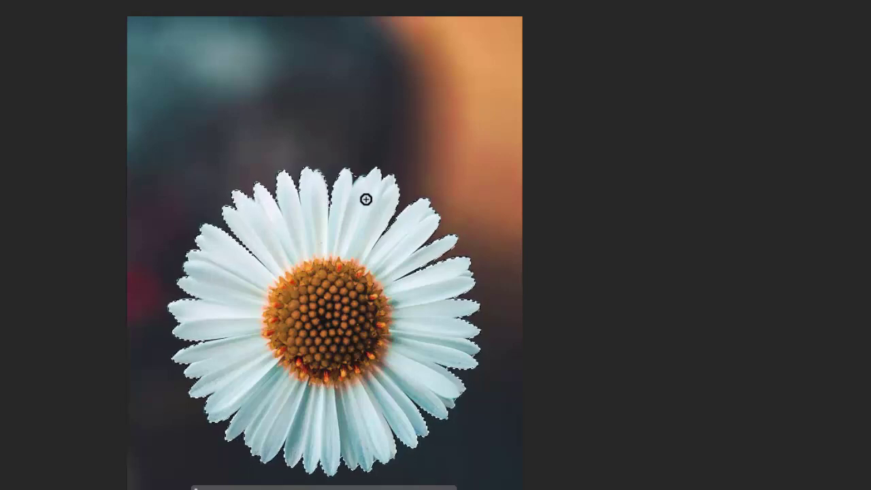
{"action": "mouse_move", "coordinate": [366, 198]}
{"action": "left_mouse_down"}
{"action": "mouse_move", "coordinate": [401, 144]}
{"action": "mouse_move", "coordinate": [427, 157]}
{"action": "left_mouse_up"}
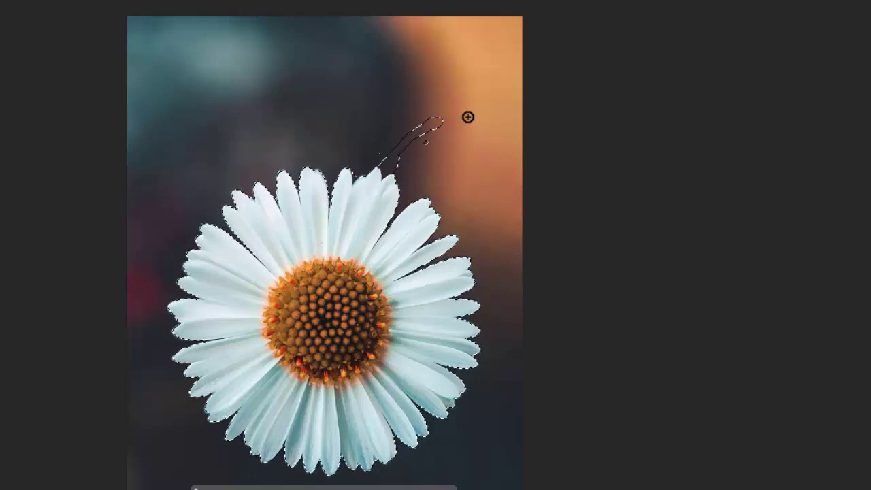
{"action": "mouse_move", "coordinate": [451, 113]}
{"action": "left_mouse_down"}
{"action": "mouse_move", "coordinate": [415, 129]}
{"action": "mouse_move", "coordinate": [406, 149]}
{"action": "left_mouse_up"}
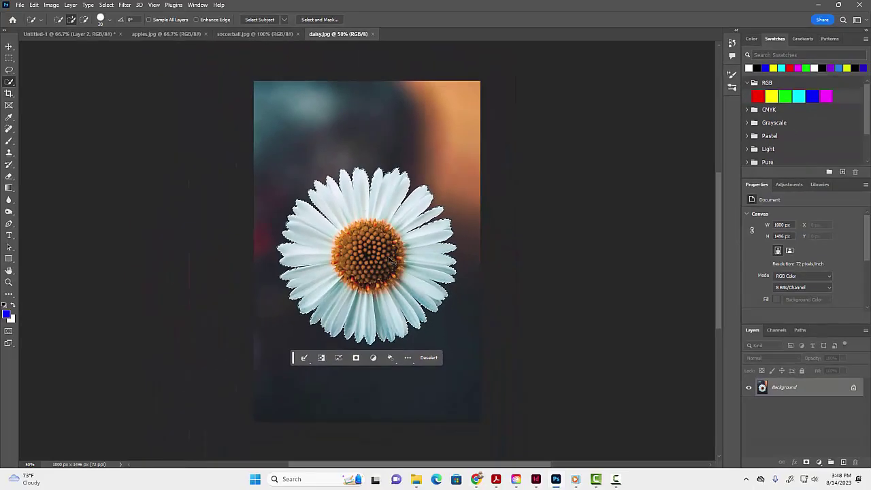
Step: Copy the selected daisy into the gradient document, scale it to about 48% and place it in the canvas's upper-right corner area
{"action": "left_click", "coordinate": [68, 34]}
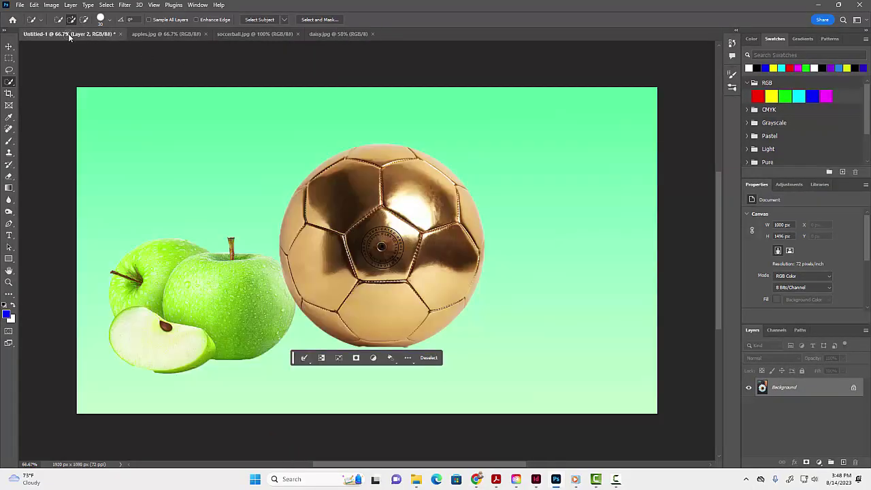
{"action": "key", "text": "ctrl+v"}
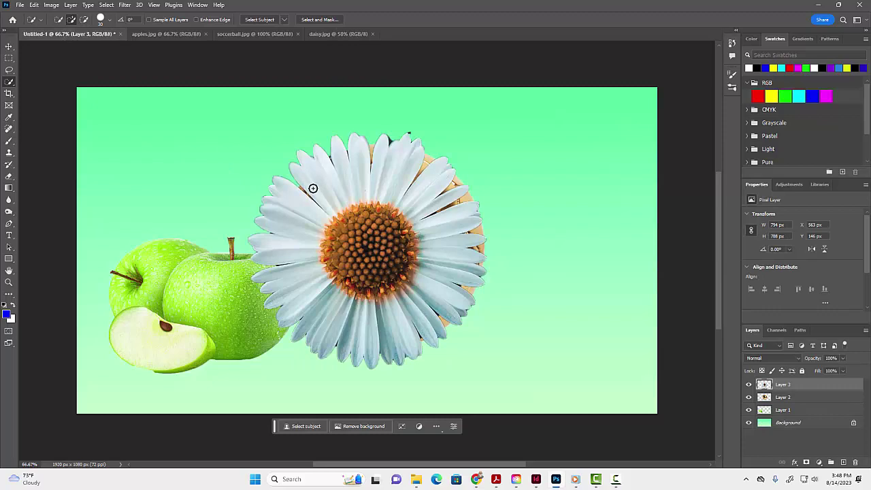
{"action": "key", "text": "ctrl+t"}
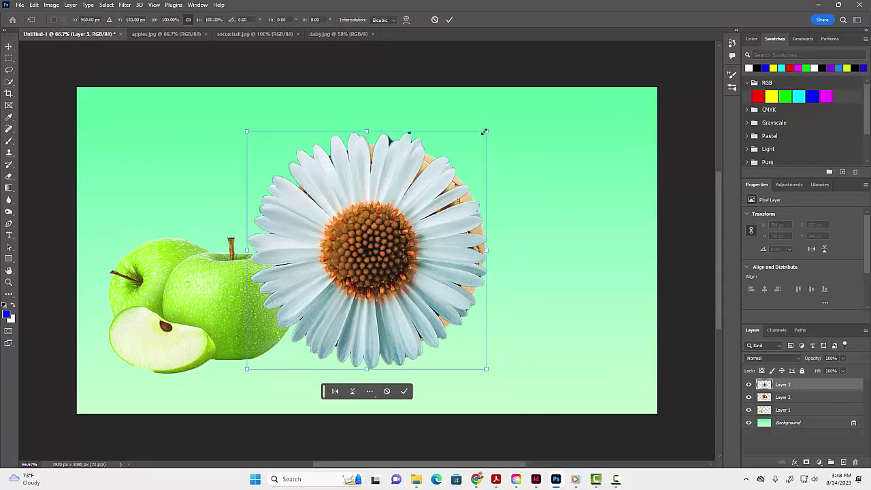
{"action": "left_click_drag", "start_coordinate": [483, 132], "coordinate": [604, 129]}
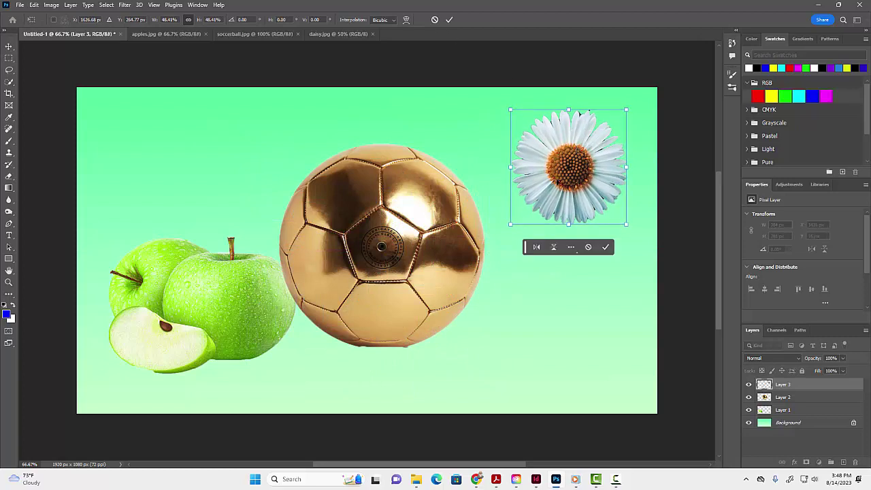
{"action": "left_click", "coordinate": [605, 246]}
{"action": "key", "text": "w"}
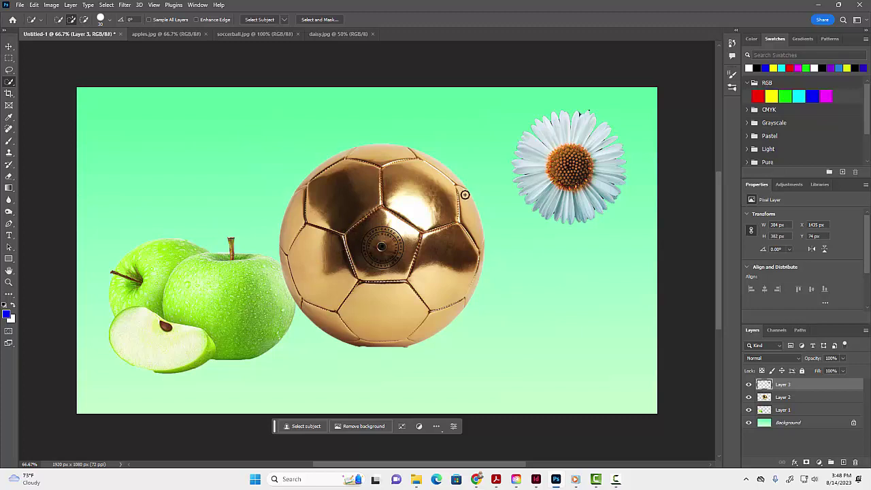
{"action": "right_click", "coordinate": [10, 81]}
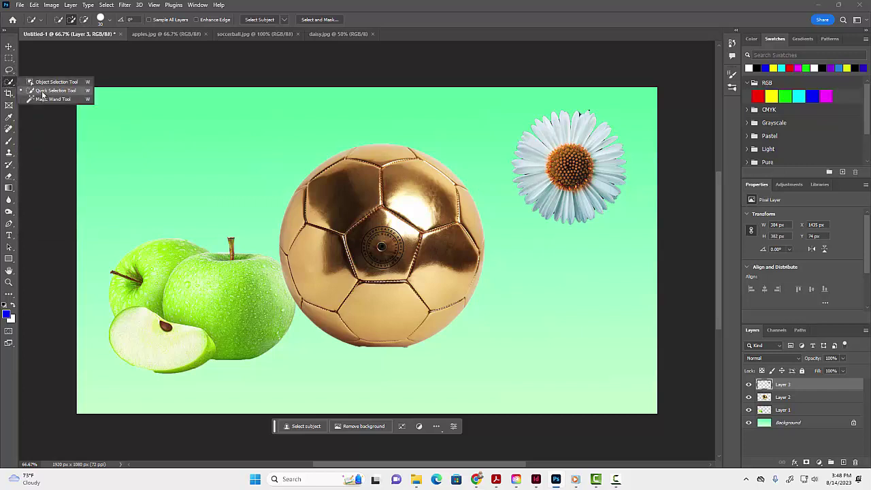